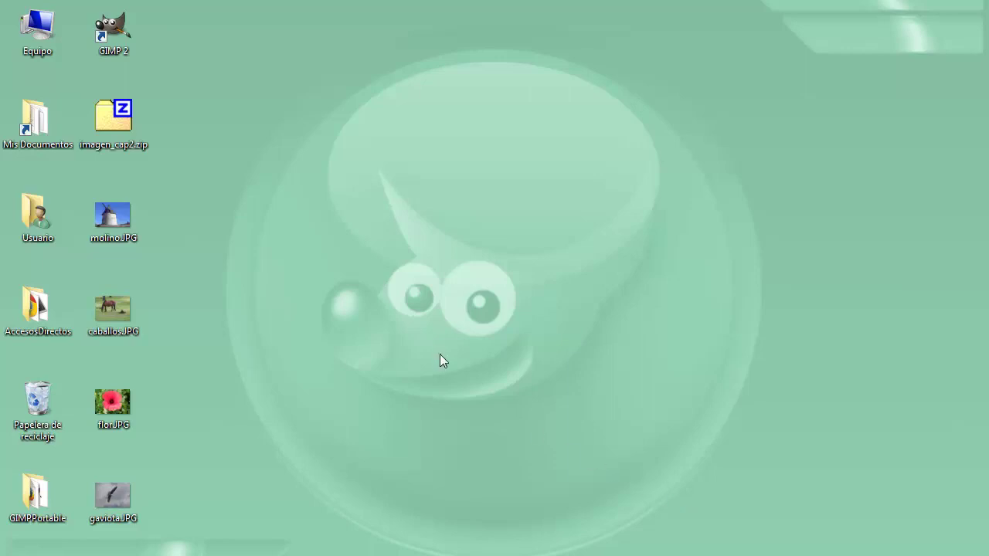
Open molino.JPG in GIMP by dragging it onto the shortcut, and select the Clone tool
{"action": "left_click_drag", "start_coordinate": [107, 227], "coordinate": [108, 44]}
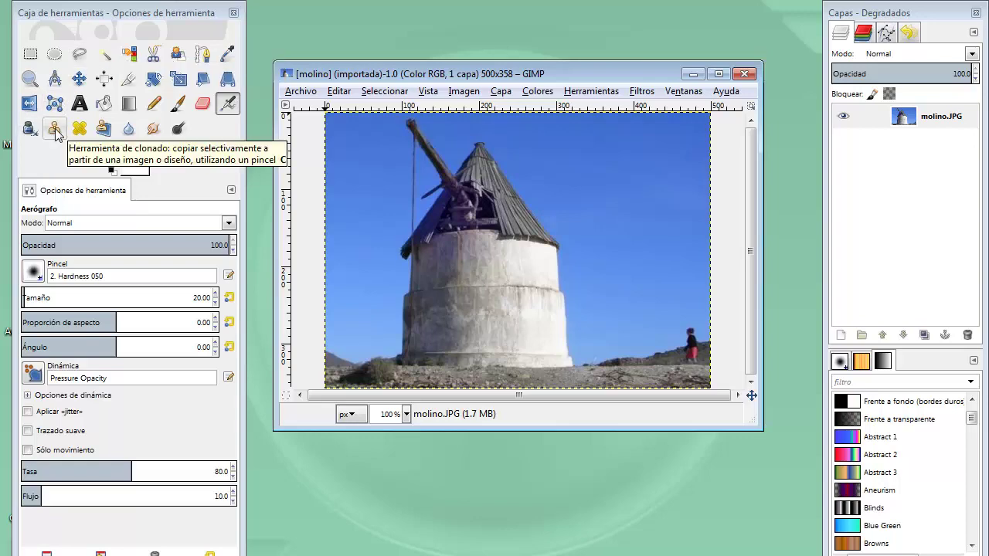
{"action": "left_click", "coordinate": [54, 129]}
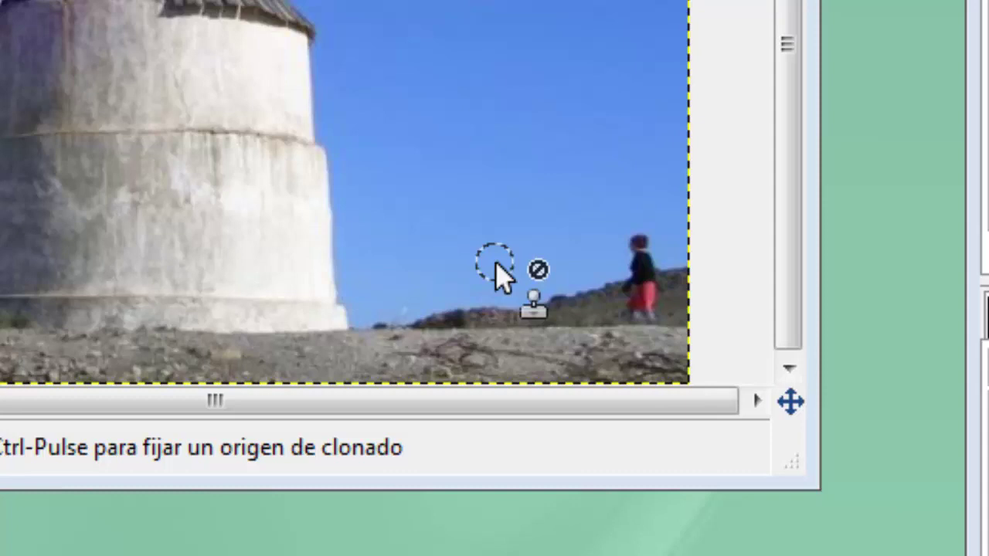
Set a clone source in the sky beside the walker and paint sky over the person
{"action": "left_click", "coordinate": [495, 262]}
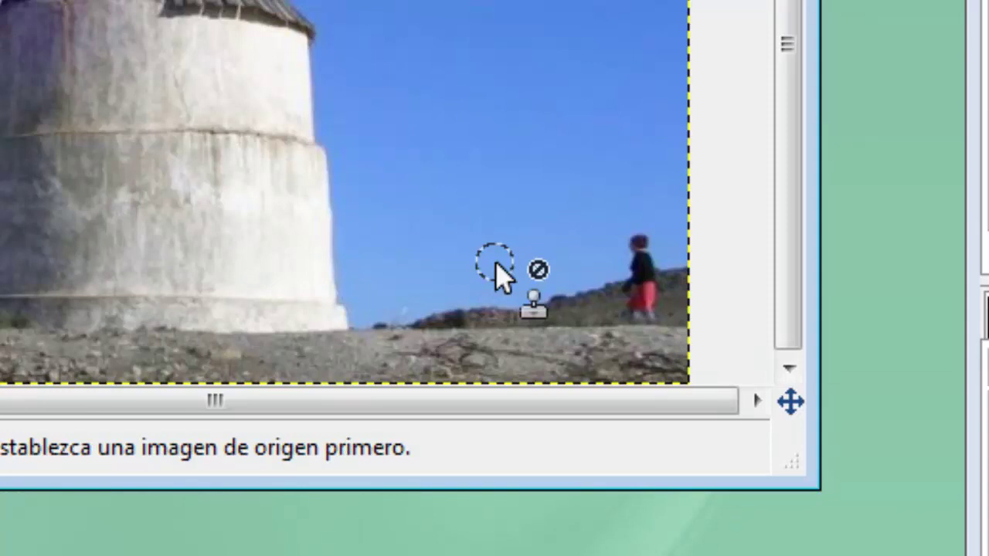
{"action": "key", "text": "ctrl"}
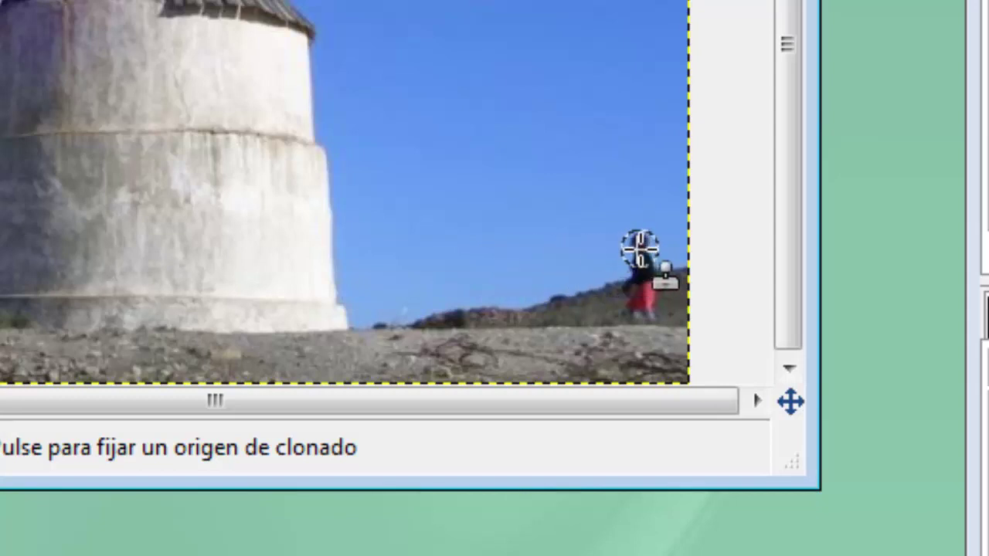
{"action": "left_click", "coordinate": [526, 255]}
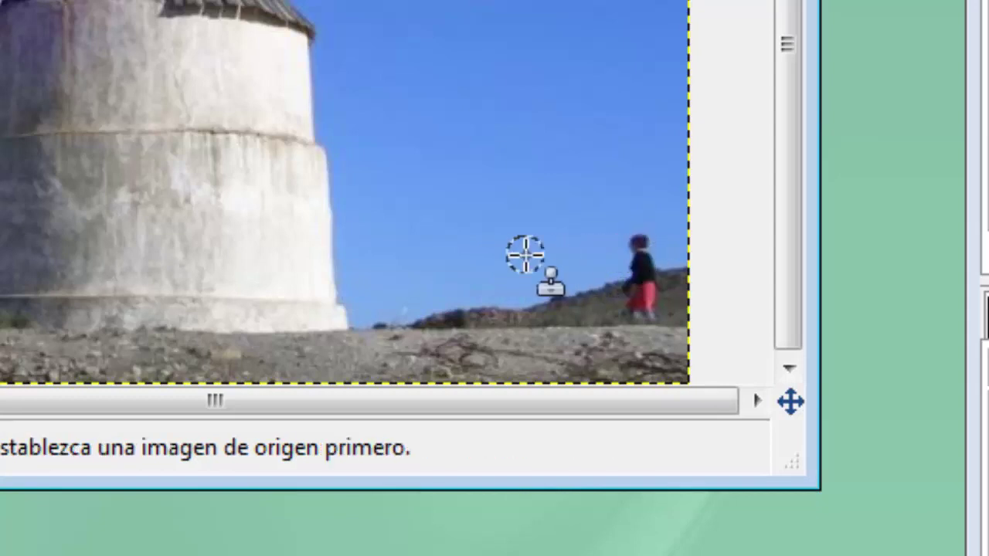
{"action": "left_click", "coordinate": [526, 255], "text": "ctrl"}
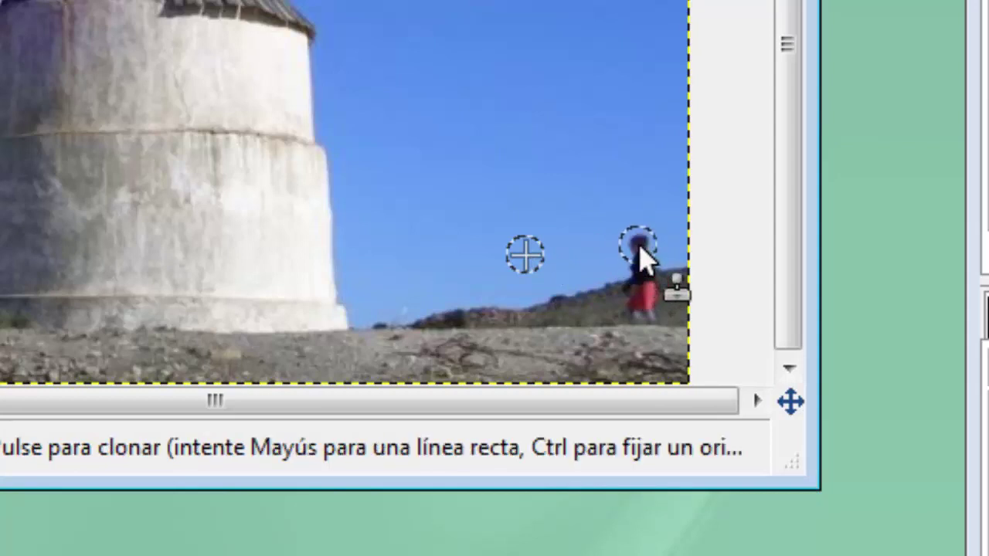
{"action": "mouse_move", "coordinate": [641, 259]}
{"action": "left_mouse_down"}
{"action": "mouse_move", "coordinate": [631, 258]}
{"action": "mouse_move", "coordinate": [651, 258]}
{"action": "mouse_move", "coordinate": [638, 266]}
{"action": "left_mouse_up"}
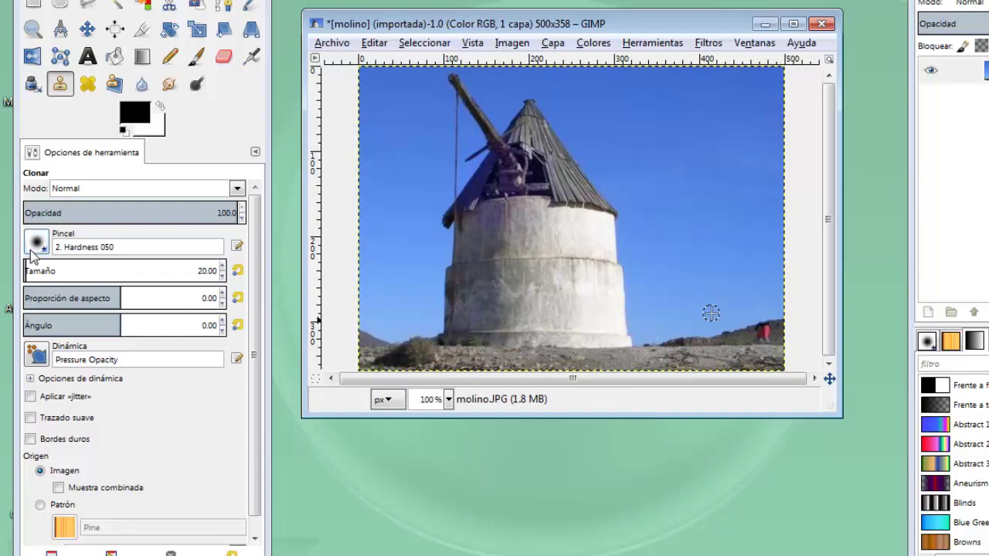
Shrink the clone brush to 4 and zoom to 400% on the leftover red figure
{"action": "left_click", "coordinate": [222, 276]}
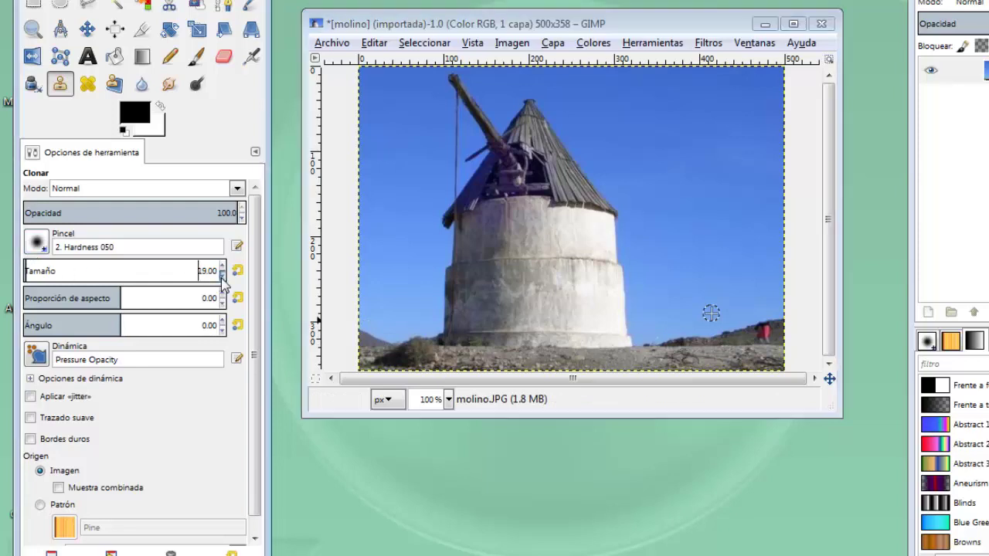
{"action": "left_click", "coordinate": [221, 276]}
{"action": "left_click", "coordinate": [33, 28]}
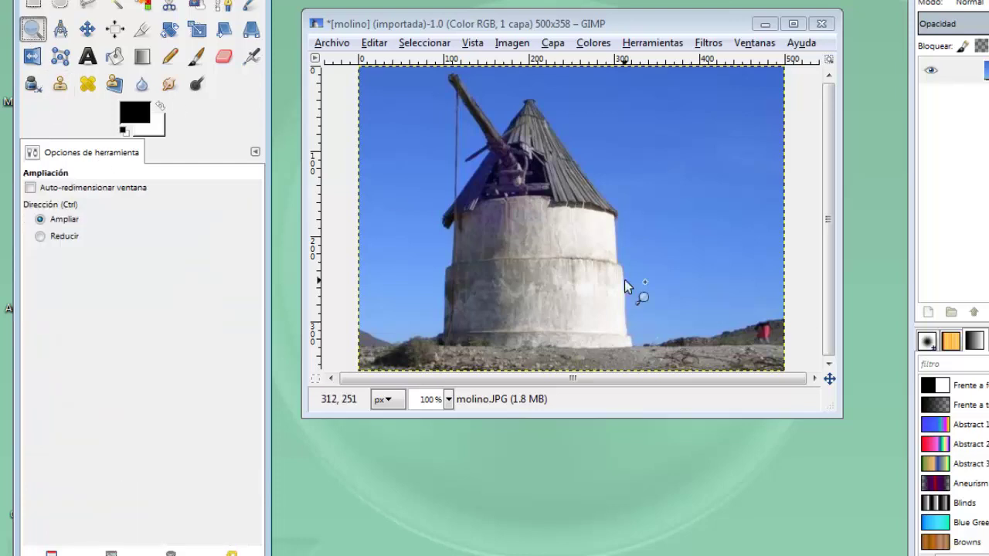
{"action": "left_click", "coordinate": [771, 340]}
{"action": "left_click", "coordinate": [771, 340]}
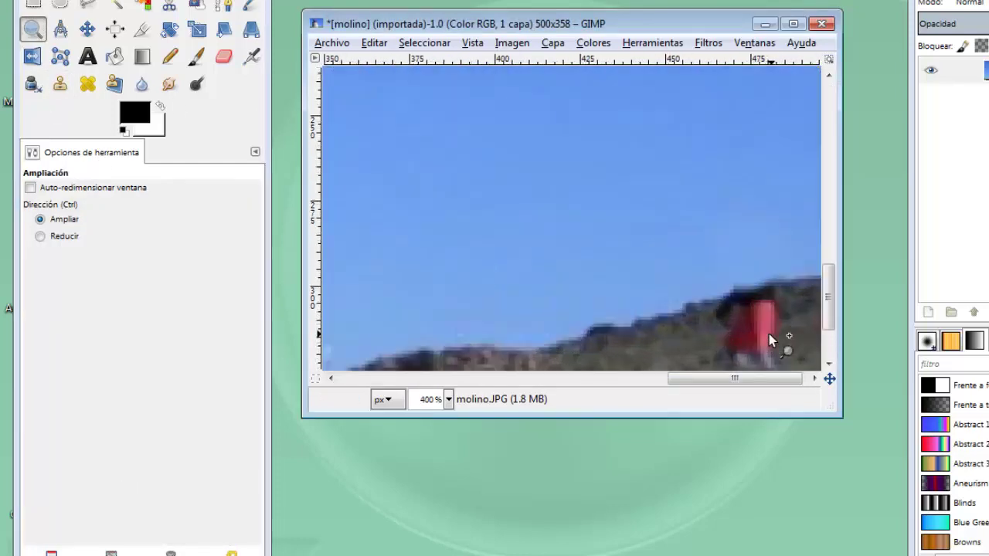
{"action": "scroll", "coordinate": [830, 347], "scroll_direction": "down", "scroll_amount": 5}
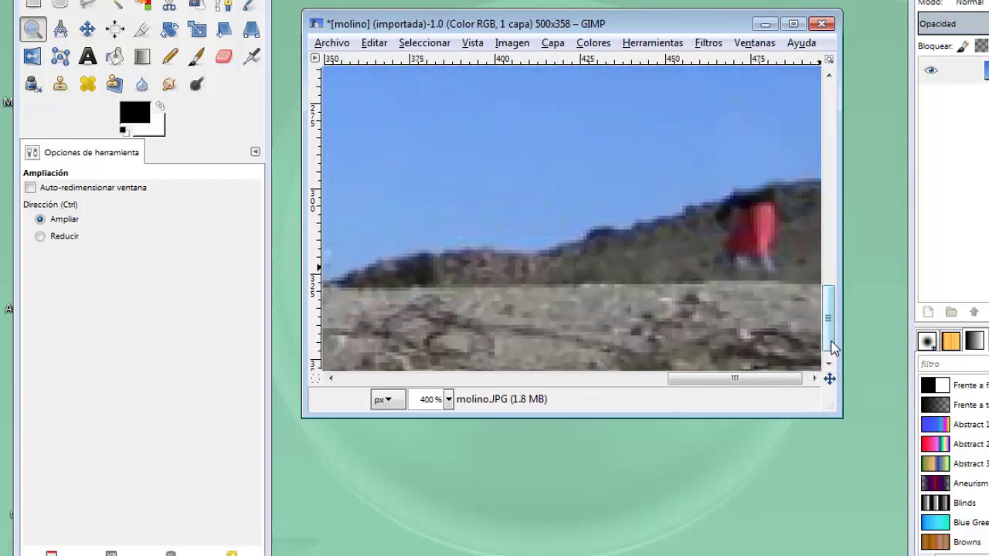
{"action": "left_click_drag", "start_coordinate": [763, 379], "coordinate": [768, 378]}
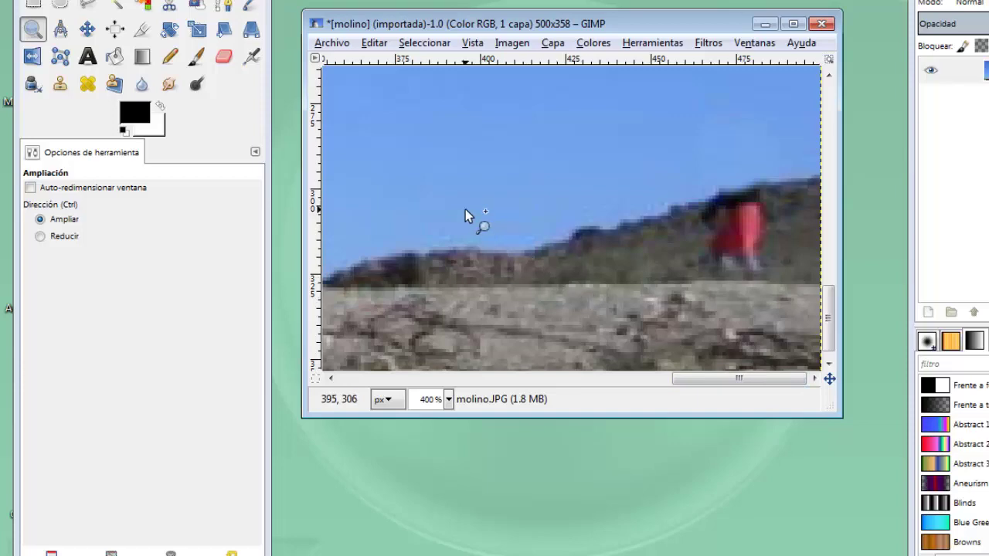
{"action": "left_click", "coordinate": [60, 84]}
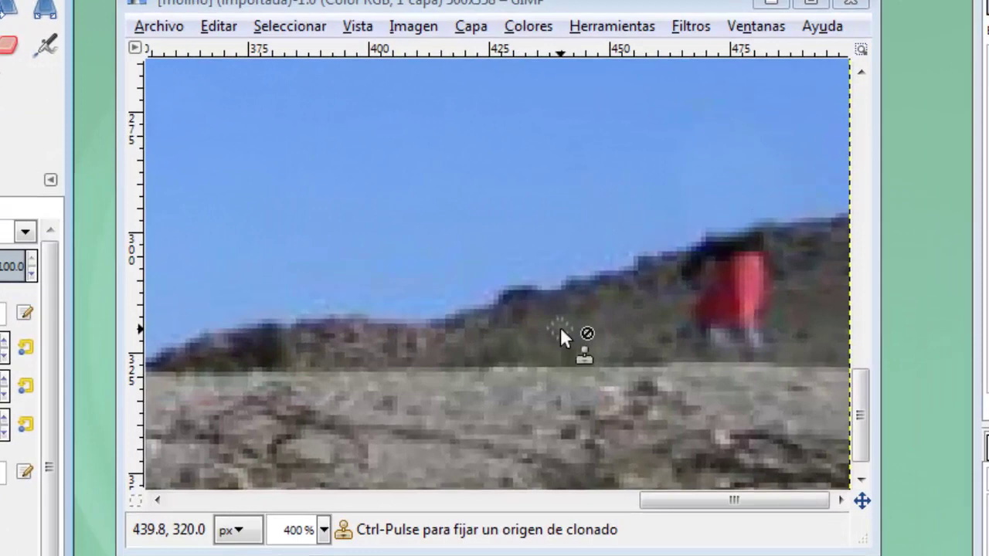
Clone hillside texture over the red figure's lower-left part, then undo those strokes
{"action": "left_click", "coordinate": [562, 329]}
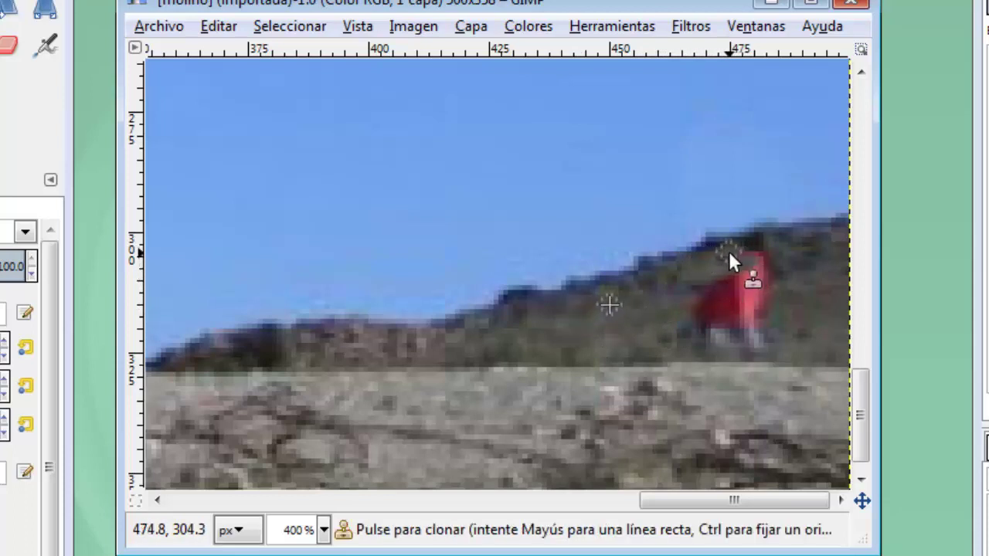
{"action": "mouse_move", "coordinate": [758, 275]}
{"action": "left_mouse_down"}
{"action": "mouse_move", "coordinate": [696, 305]}
{"action": "mouse_move", "coordinate": [686, 285]}
{"action": "left_mouse_up"}
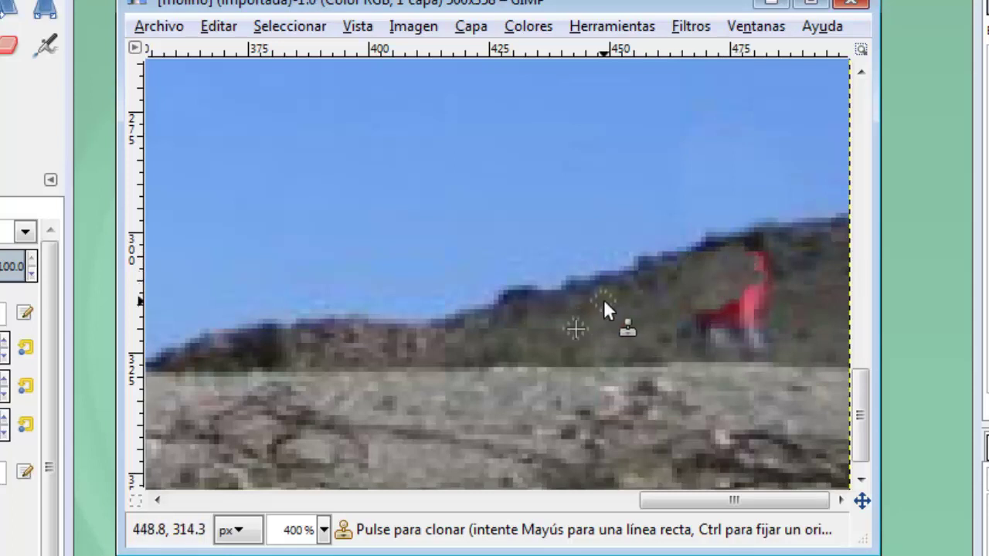
{"action": "left_click", "coordinate": [603, 301], "text": "ctrl"}
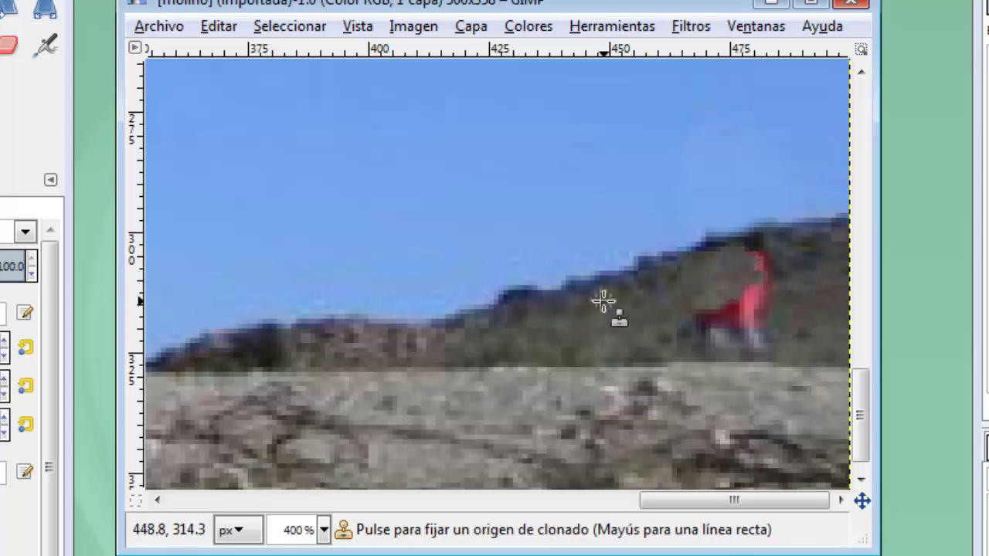
{"action": "mouse_move", "coordinate": [721, 316]}
{"action": "left_mouse_down"}
{"action": "mouse_move", "coordinate": [697, 306]}
{"action": "mouse_move", "coordinate": [688, 342]}
{"action": "mouse_move", "coordinate": [733, 342]}
{"action": "mouse_move", "coordinate": [722, 331]}
{"action": "mouse_move", "coordinate": [752, 320]}
{"action": "left_mouse_up"}
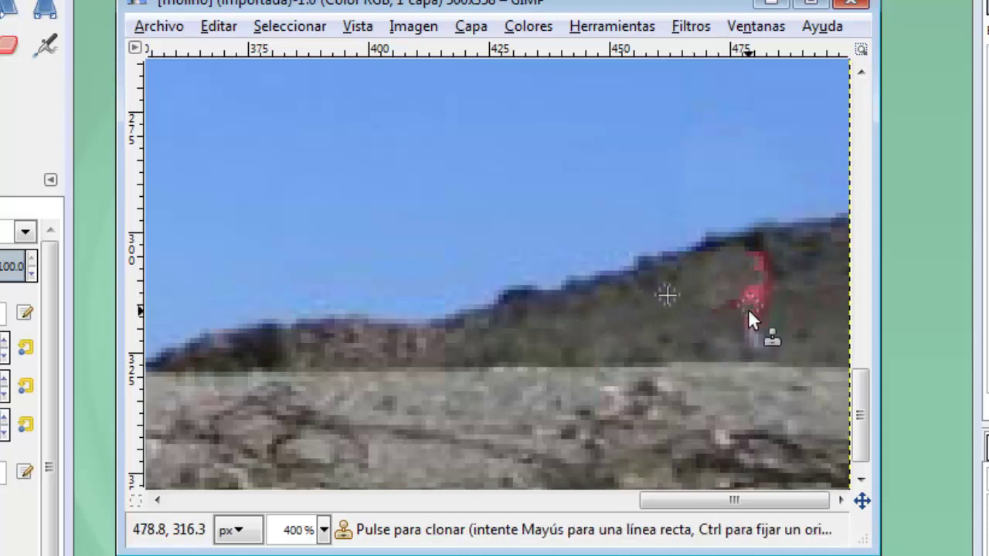
{"action": "key", "text": "ctrl+z"}
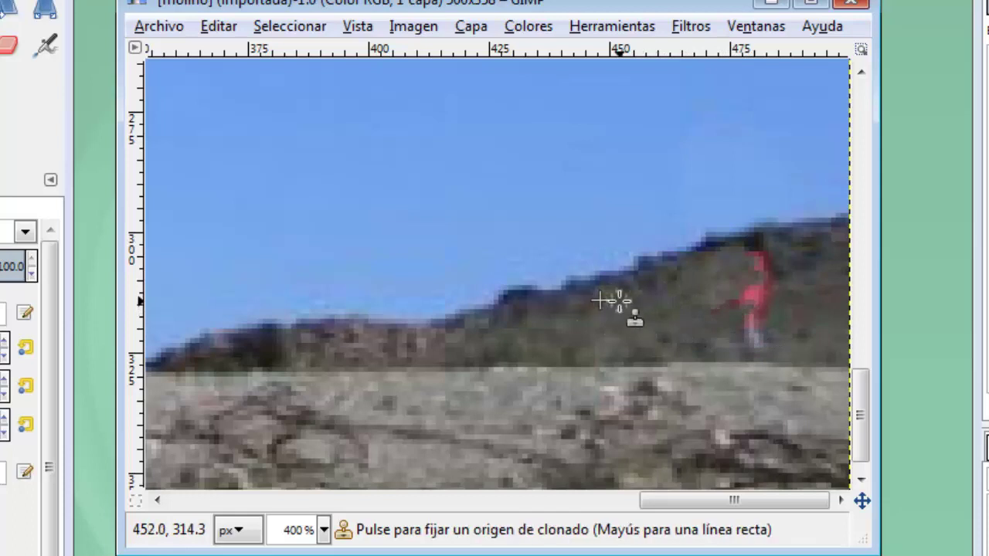
Clone from fresh hillside sources over the remaining red, then set a sky source
{"action": "left_click", "coordinate": [627, 300], "text": "ctrl"}
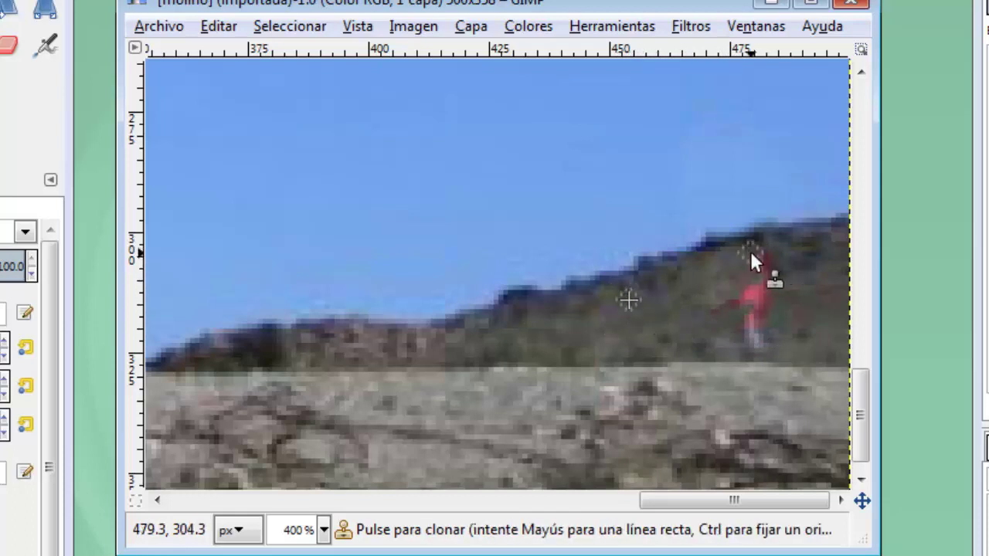
{"action": "mouse_move", "coordinate": [751, 253]}
{"action": "left_mouse_down"}
{"action": "mouse_move", "coordinate": [763, 243]}
{"action": "mouse_move", "coordinate": [743, 250]}
{"action": "mouse_move", "coordinate": [750, 271]}
{"action": "mouse_move", "coordinate": [720, 299]}
{"action": "mouse_move", "coordinate": [773, 276]}
{"action": "left_mouse_up"}
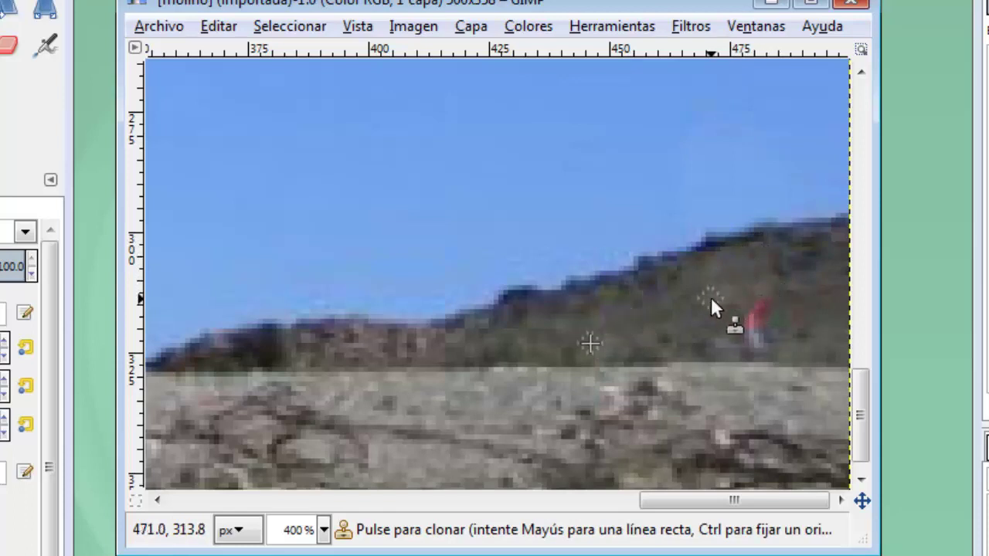
{"action": "key", "text": "ctrl"}
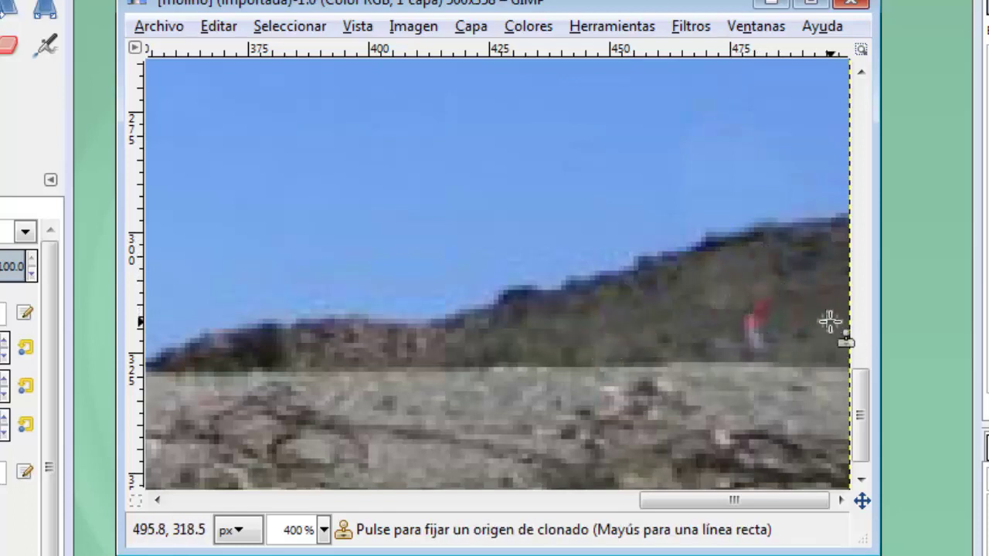
{"action": "left_click", "coordinate": [829, 322], "text": "ctrl"}
{"action": "mouse_move", "coordinate": [758, 325]}
{"action": "left_mouse_down"}
{"action": "mouse_move", "coordinate": [790, 291]}
{"action": "mouse_move", "coordinate": [756, 346]}
{"action": "left_mouse_up"}
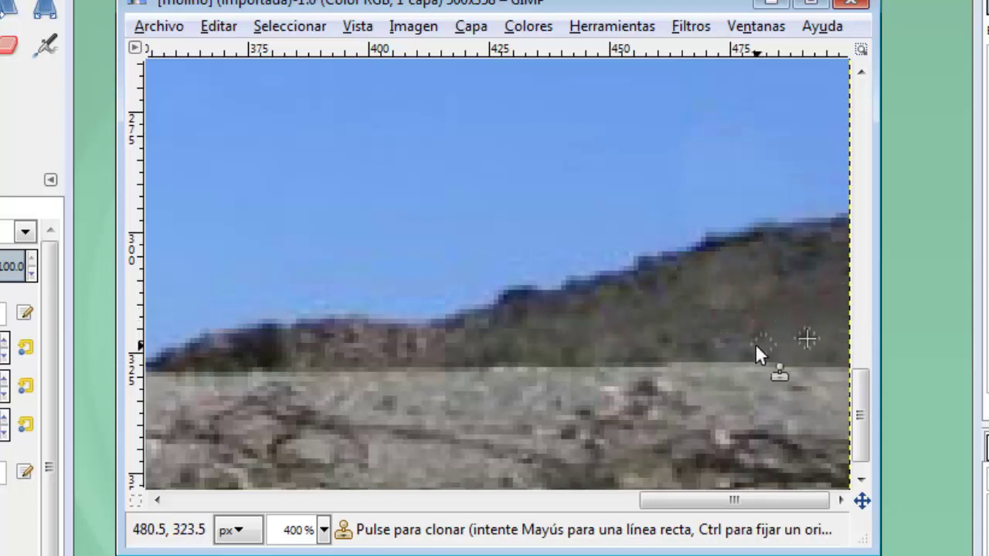
{"action": "key", "text": "ctrl"}
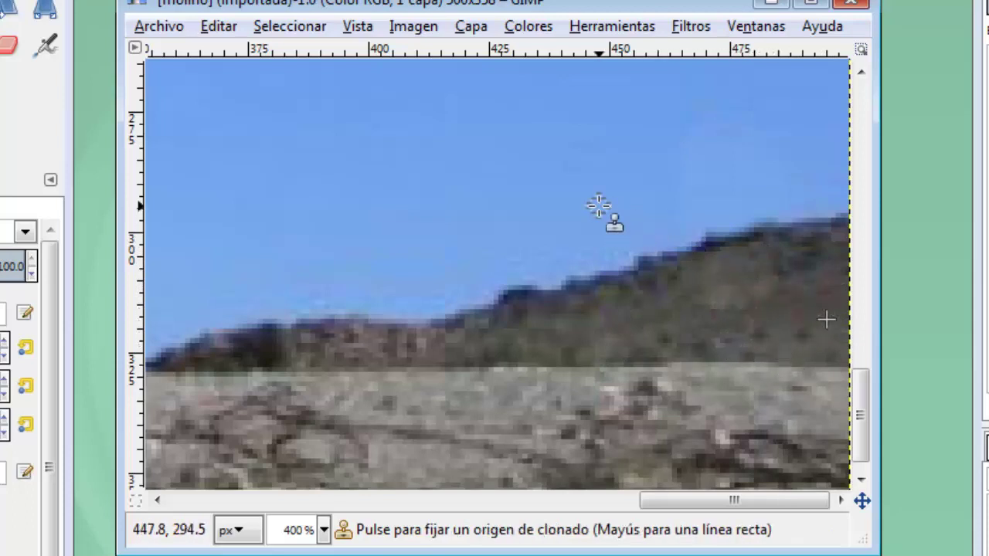
{"action": "left_click", "coordinate": [599, 206], "text": "ctrl"}
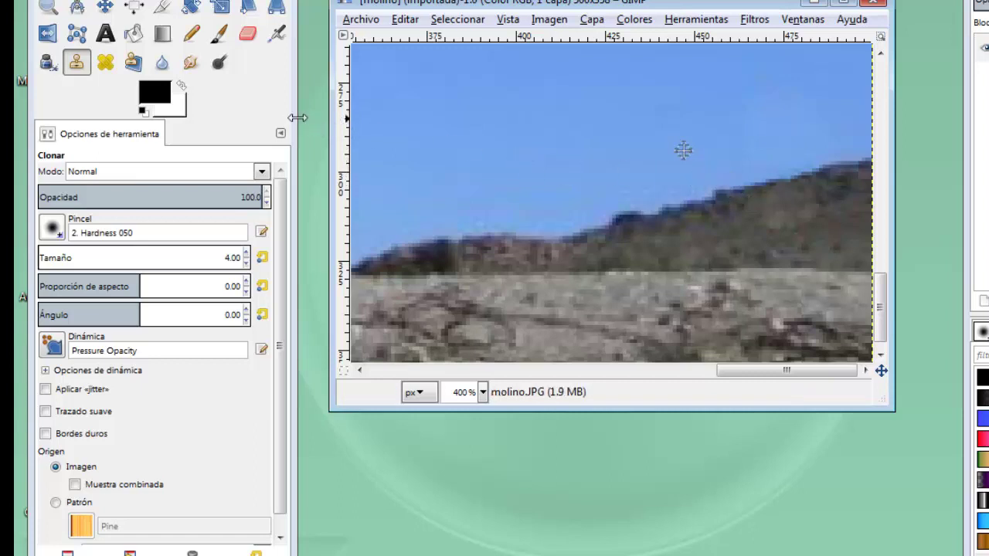
Zoom out with Reducir to show the whole windmill photo at 100%, ready to overwrite molino.JPG
{"action": "left_click", "coordinate": [49, 8]}
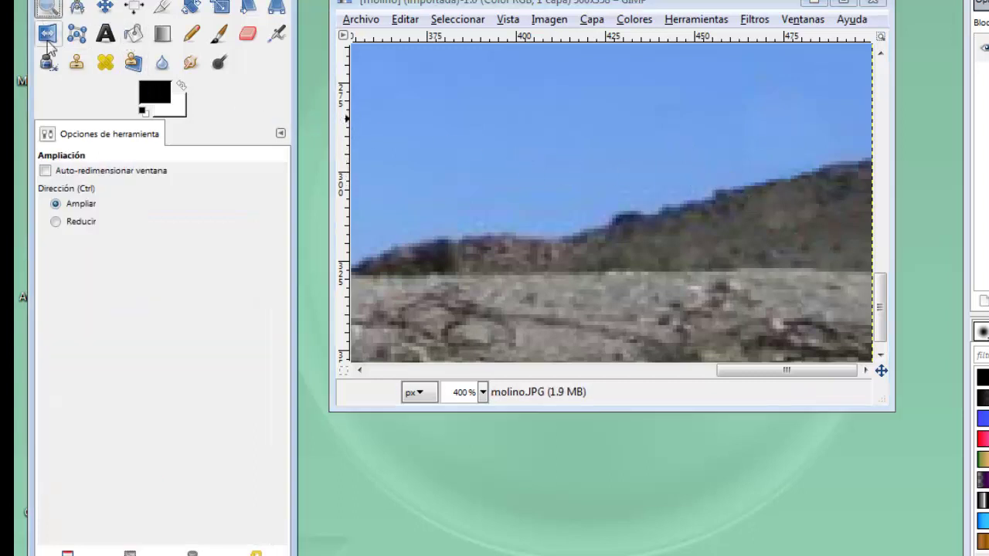
{"action": "left_click", "coordinate": [62, 223]}
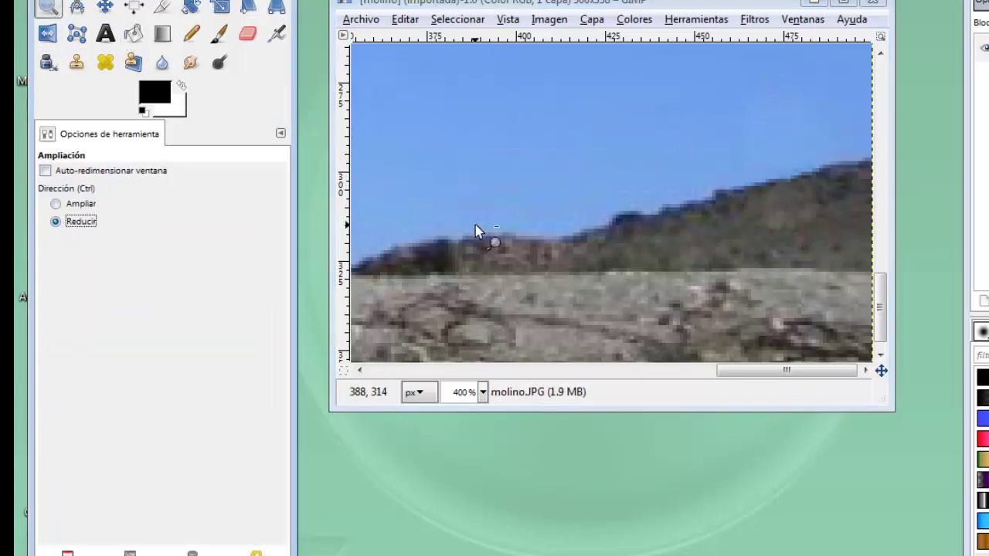
{"action": "left_click", "coordinate": [554, 222]}
{"action": "left_click", "coordinate": [555, 221]}
{"action": "left_click", "coordinate": [555, 221]}
{"action": "left_click", "coordinate": [556, 221]}
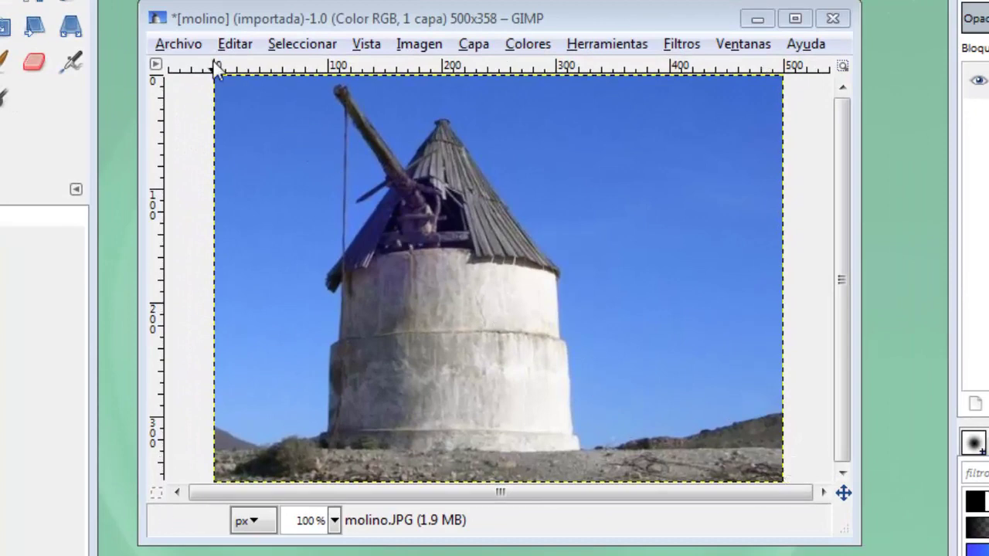
{"action": "left_click", "coordinate": [173, 46]}
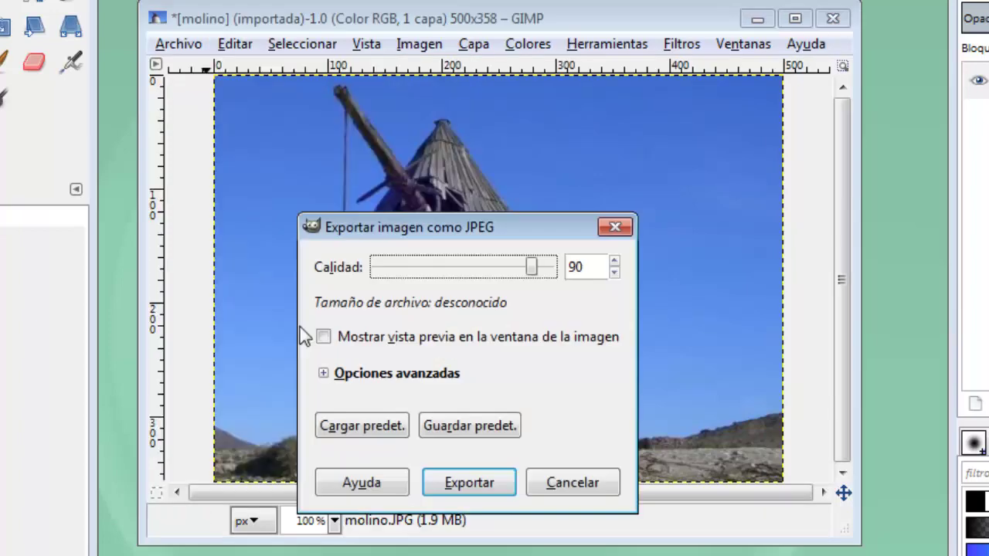
Export the windmill photo to molino.JPG at quality 90 and close it, discarding changes
{"action": "left_click", "coordinate": [473, 483]}
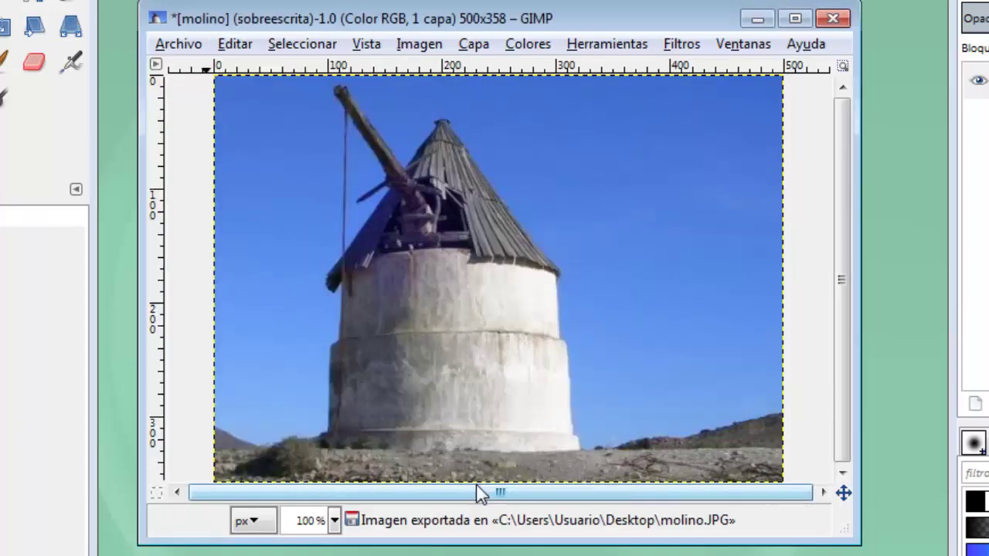
{"action": "left_click", "coordinate": [177, 46]}
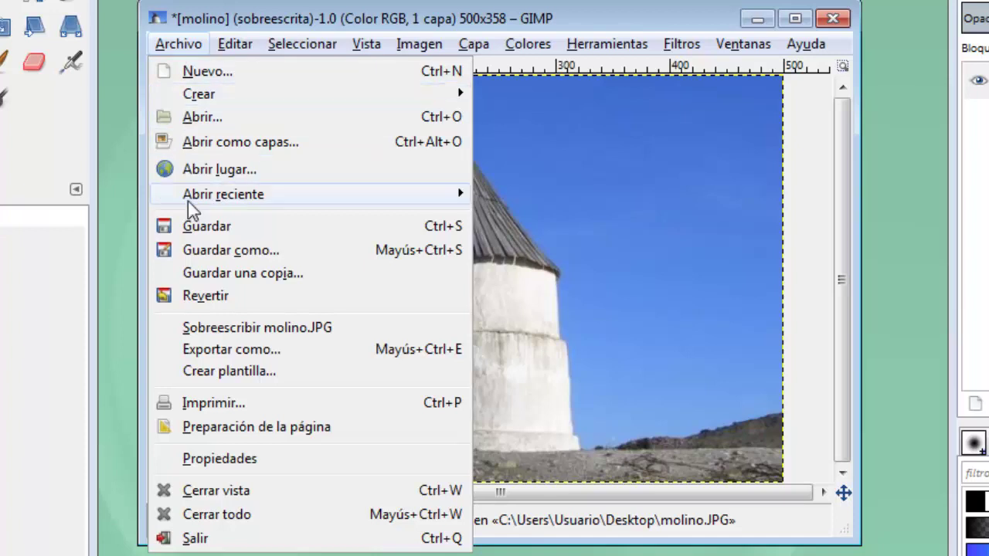
{"action": "left_click", "coordinate": [262, 496]}
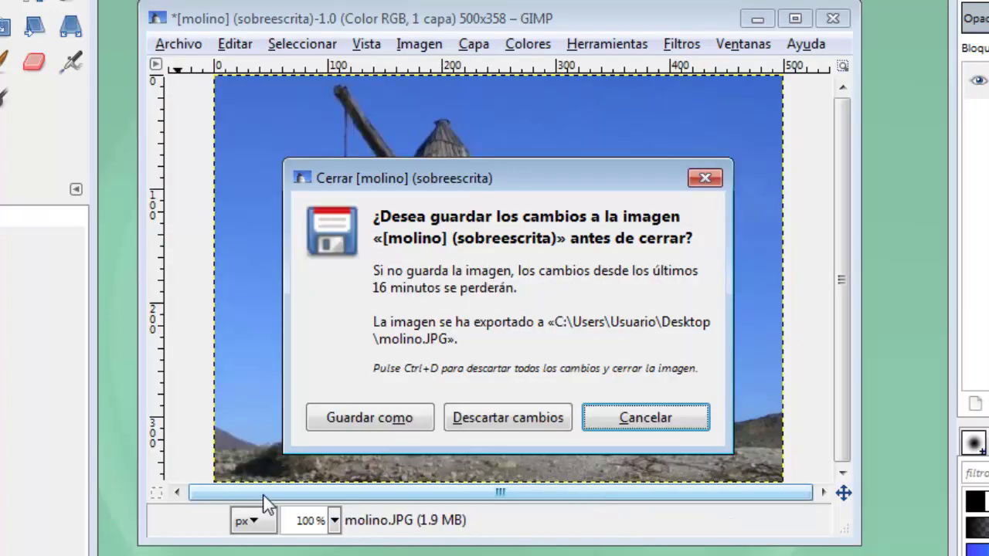
{"action": "left_click", "coordinate": [485, 421]}
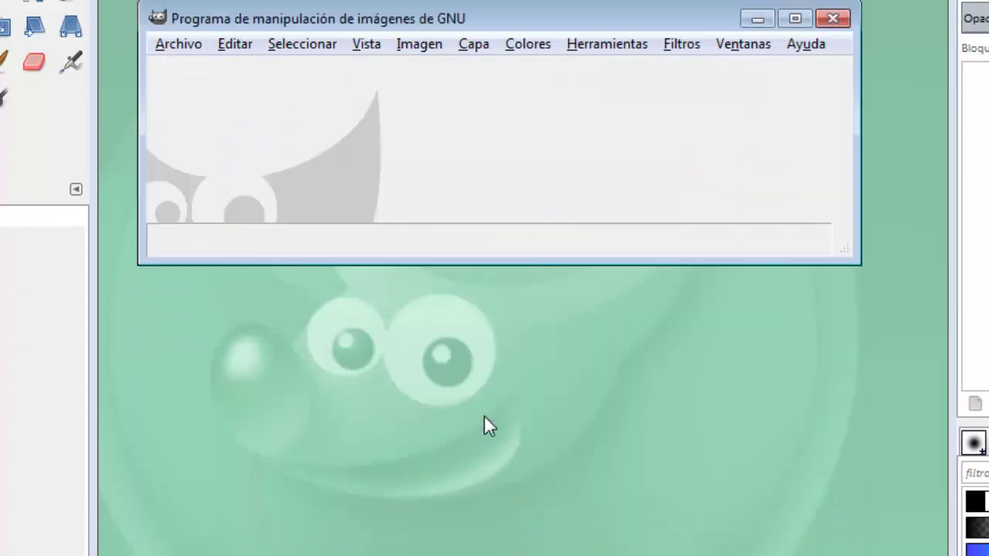
Open the horse photo caballos.JPG from the Desktop
{"action": "left_click", "coordinate": [178, 44]}
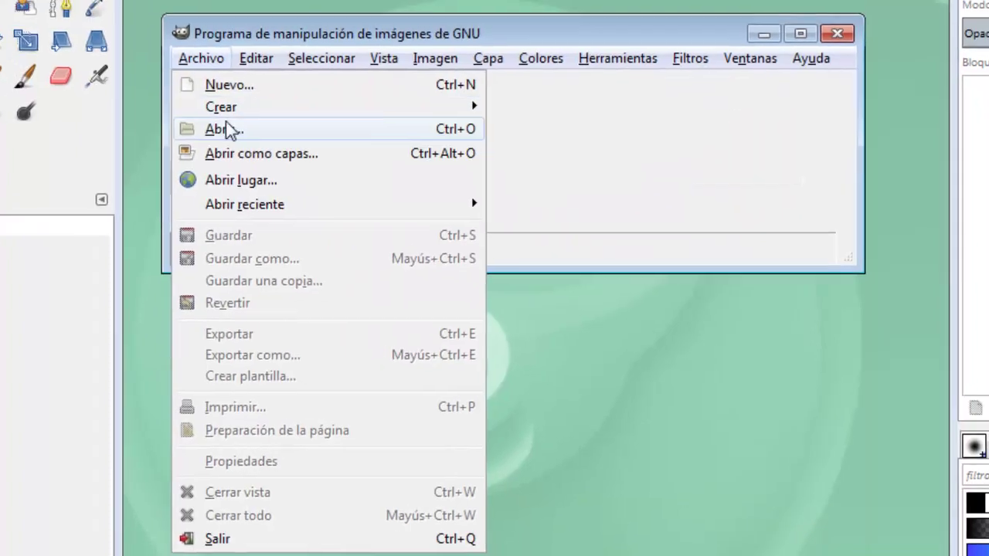
{"action": "left_click", "coordinate": [209, 114]}
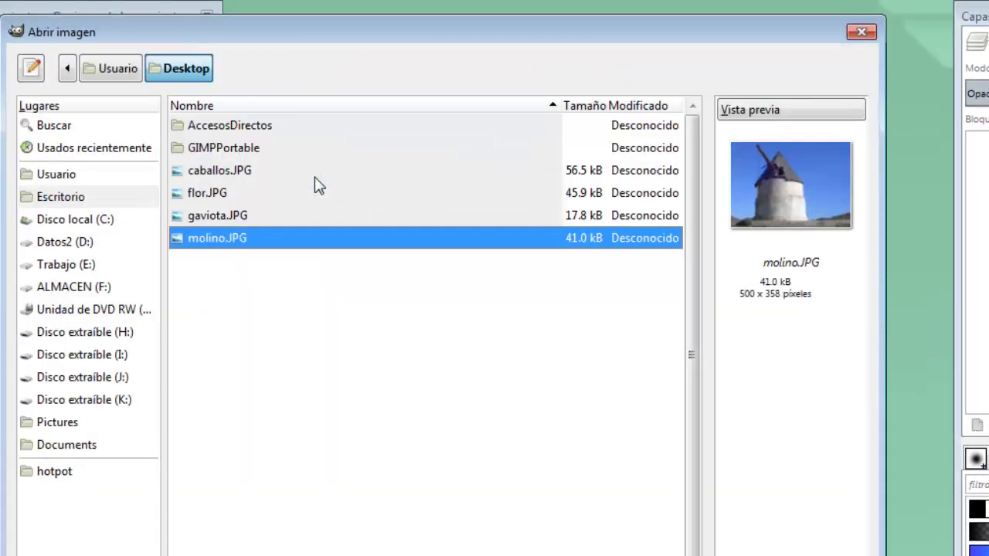
{"action": "left_click", "coordinate": [221, 177]}
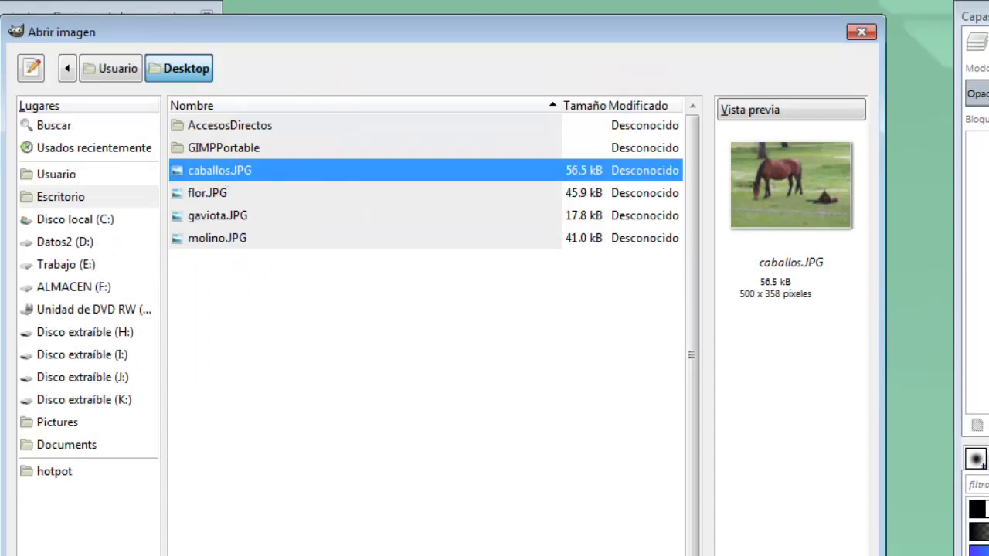
{"action": "key", "text": "Return"}
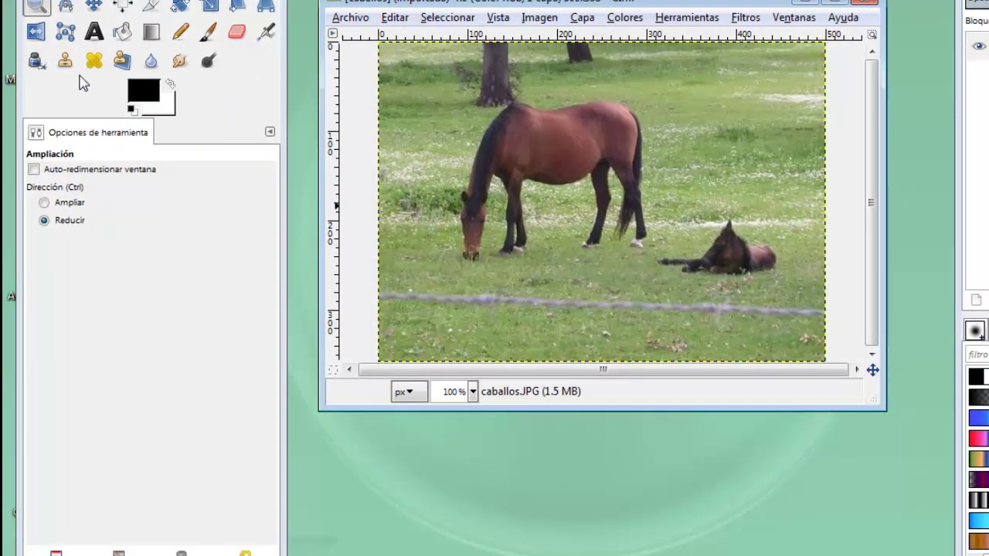
With a size-5 Clone brush sourced from lower-left grass, paint grass over the wire fence
{"action": "left_click", "coordinate": [65, 61]}
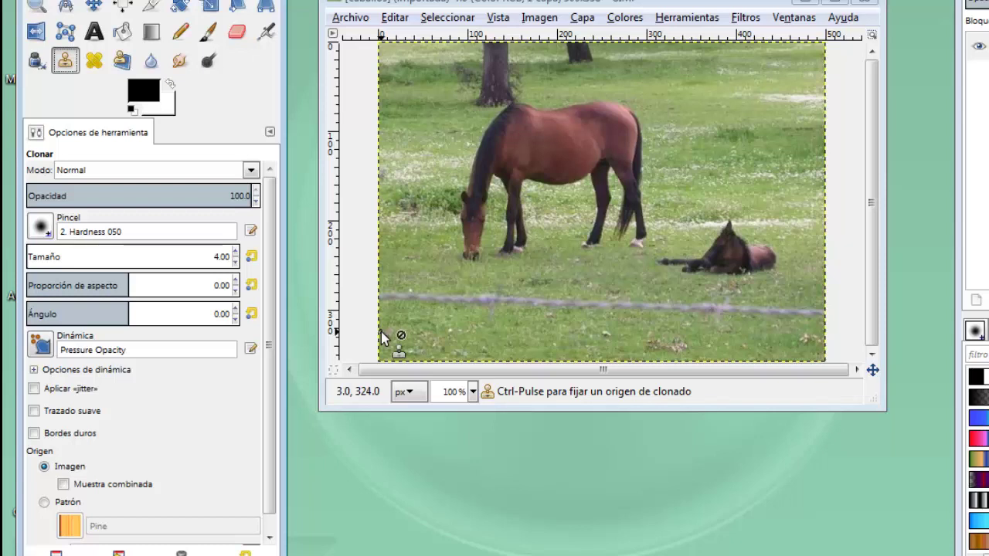
{"action": "left_click", "coordinate": [235, 252]}
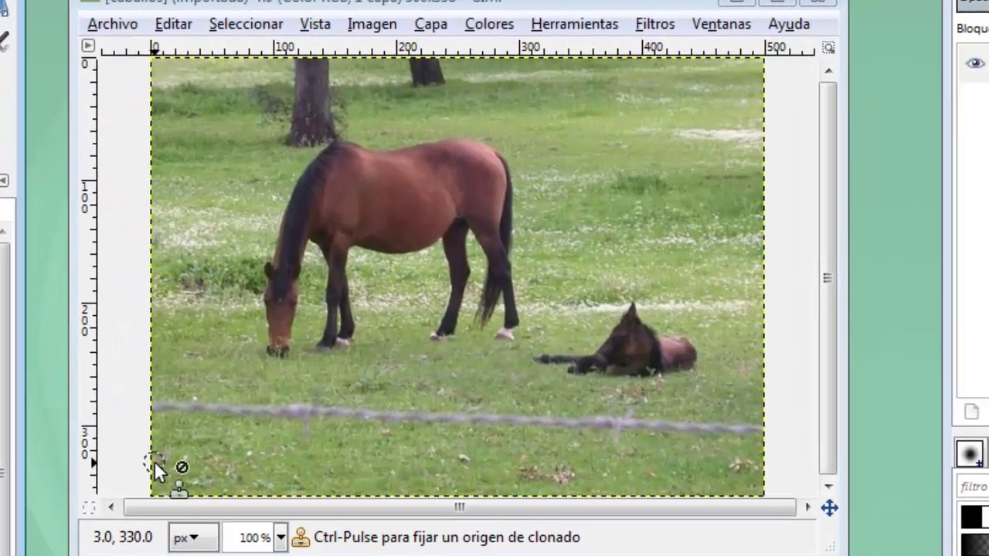
{"action": "left_click", "coordinate": [383, 339]}
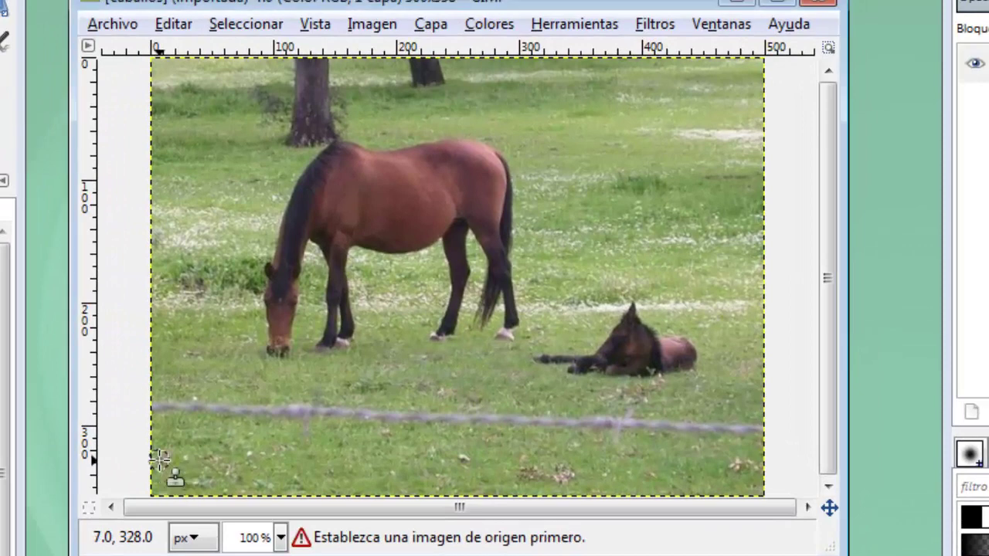
{"action": "left_click", "coordinate": [159, 458], "text": "ctrl"}
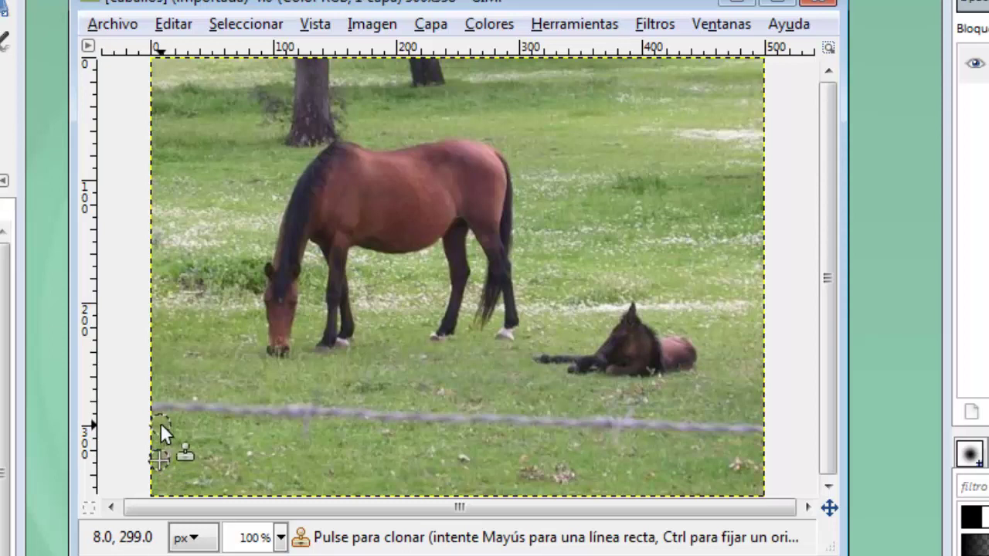
{"action": "mouse_move", "coordinate": [151, 398]}
{"action": "left_mouse_down"}
{"action": "mouse_move", "coordinate": [234, 411]}
{"action": "mouse_move", "coordinate": [341, 410]}
{"action": "mouse_move", "coordinate": [374, 423]}
{"action": "mouse_move", "coordinate": [391, 418]}
{"action": "mouse_move", "coordinate": [363, 418]}
{"action": "mouse_move", "coordinate": [722, 428]}
{"action": "mouse_move", "coordinate": [769, 441]}
{"action": "mouse_move", "coordinate": [764, 433]}
{"action": "left_mouse_up"}
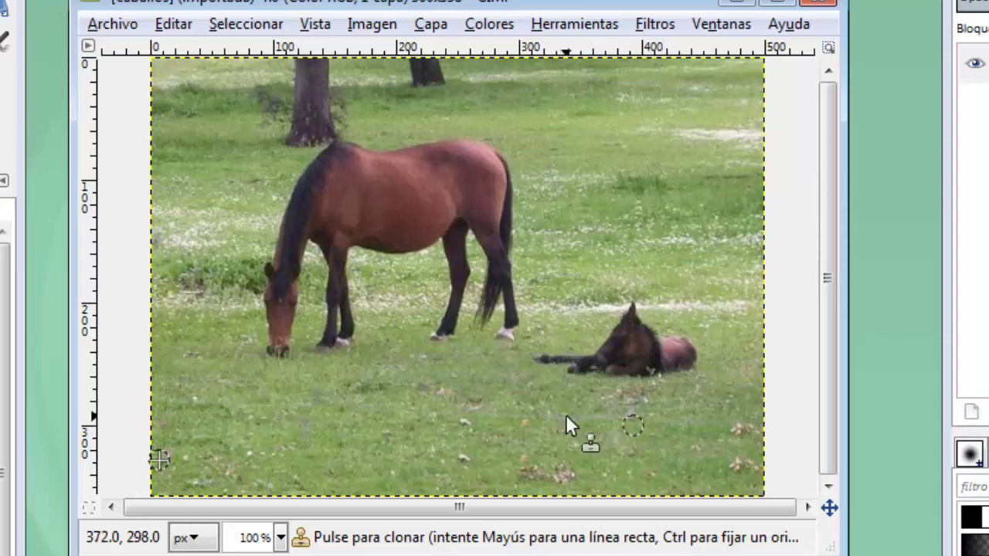
{"action": "left_click", "coordinate": [120, 25]}
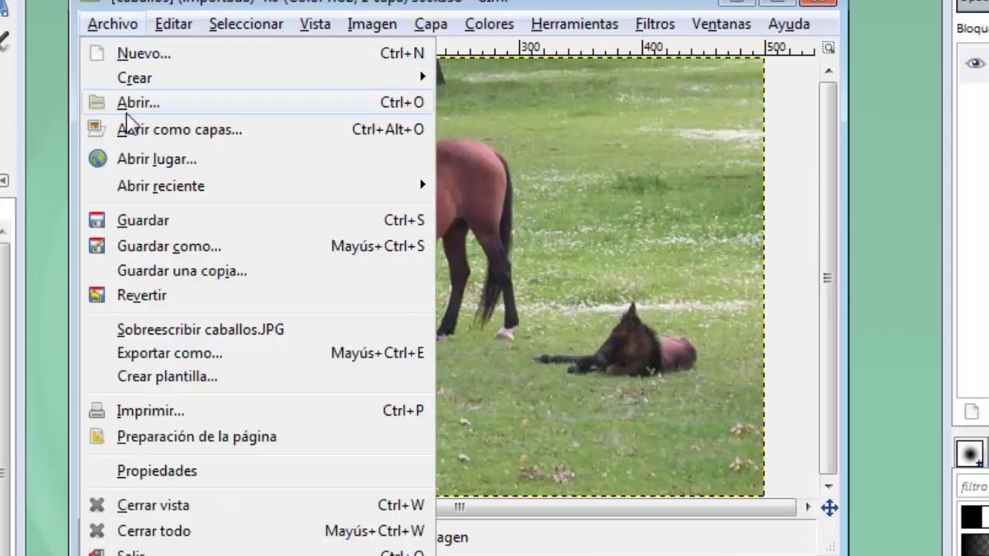
Export the fence-free photo over caballos.JPG, then close the horse image window
{"action": "left_click", "coordinate": [187, 330]}
{"action": "left_click", "coordinate": [411, 495]}
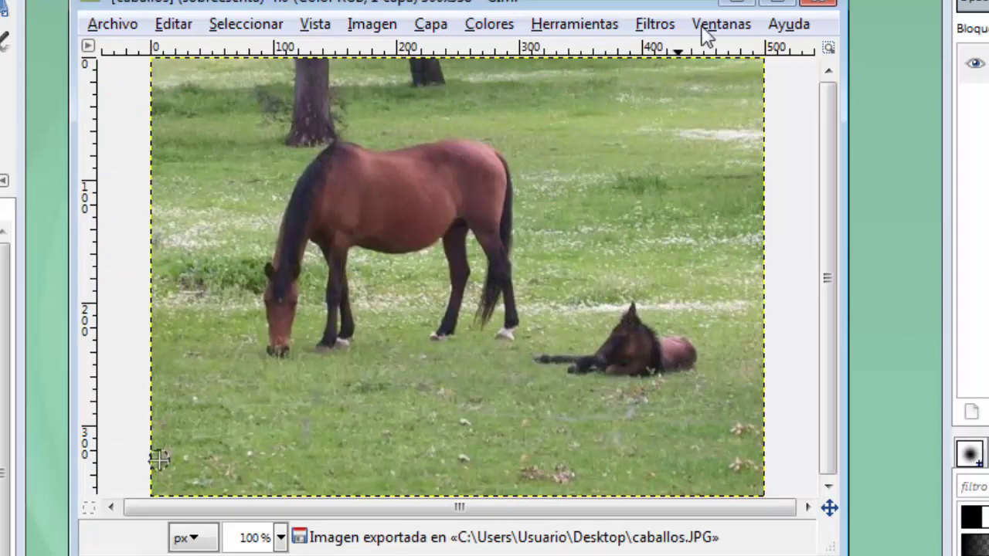
{"action": "left_click", "coordinate": [823, 7]}
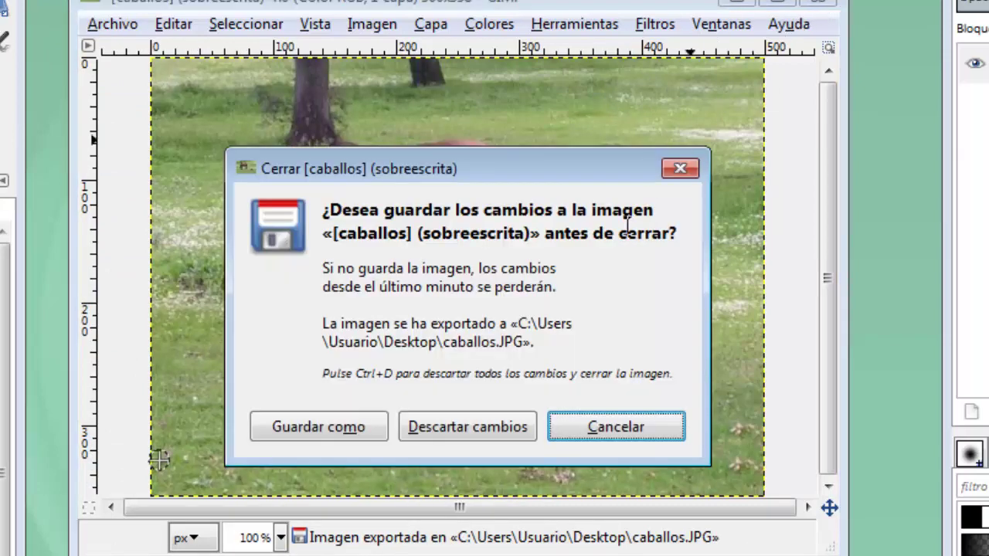